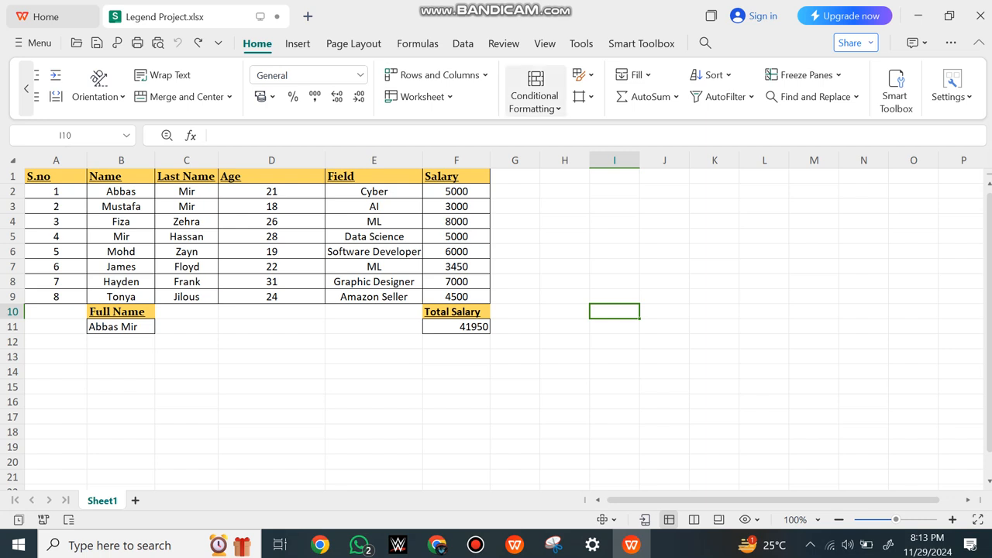
{"action": "left_click", "coordinate": [534, 99]}
{"action": "left_click", "coordinate": [456, 266]}
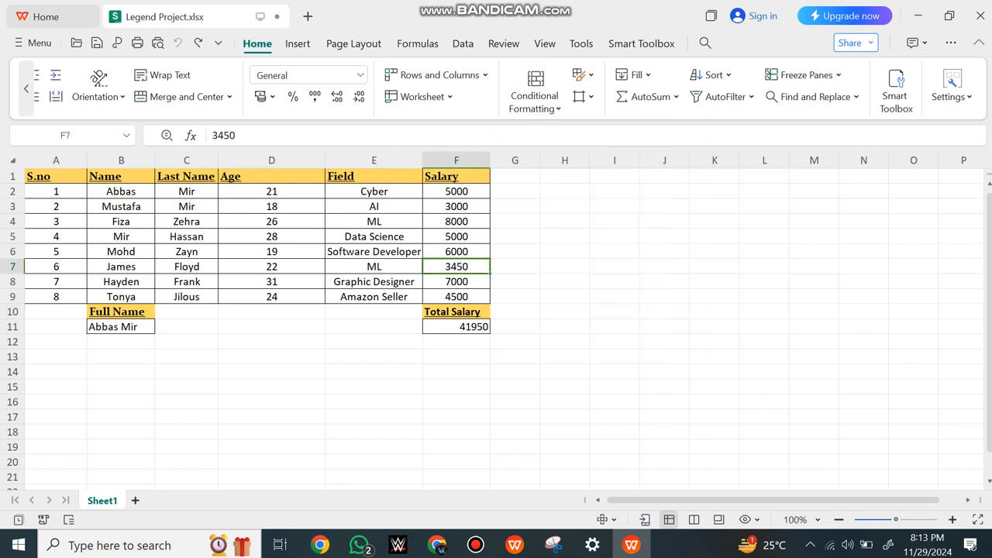
{"action": "left_click_drag", "start_coordinate": [457, 191], "coordinate": [457, 297]}
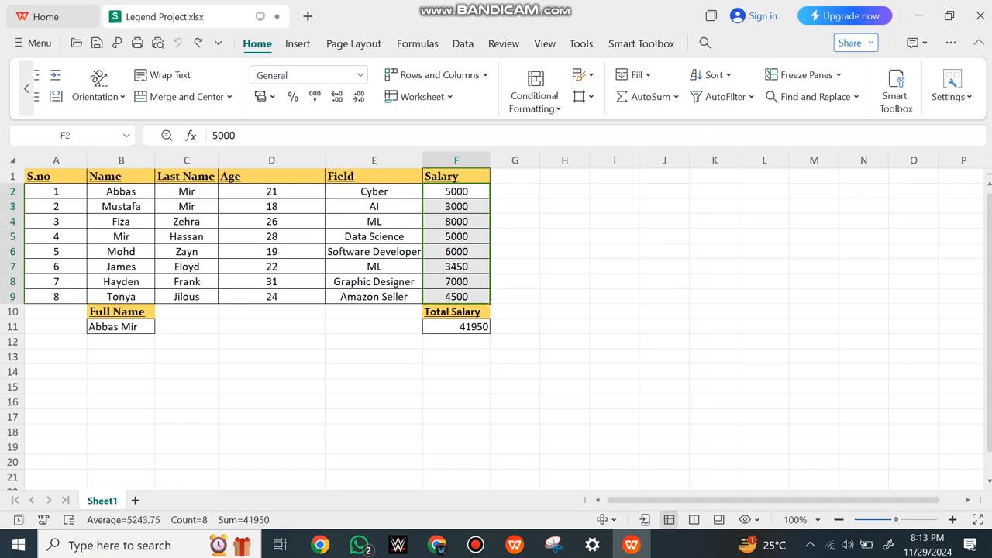
{"action": "left_click", "coordinate": [535, 99]}
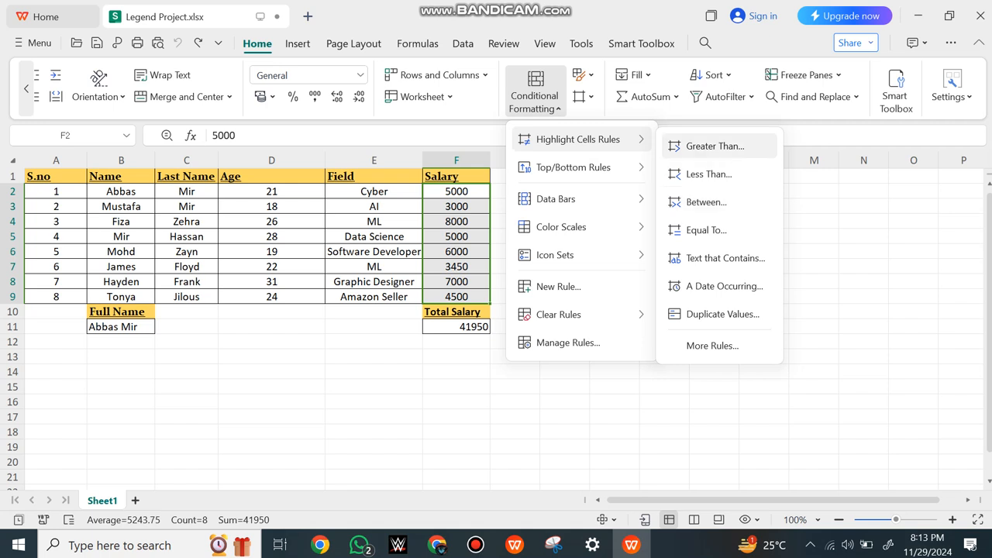
{"action": "left_click", "coordinate": [961, 267]}
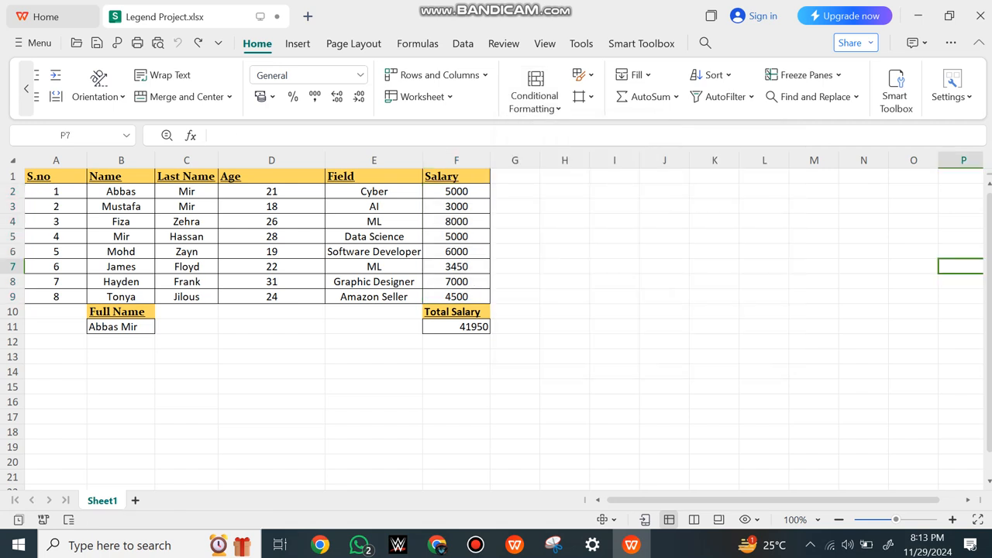
Add an Equal To conditional formatting rule for 5500 with Light Red Fill with Dark Red Text to salaries F2:F9
{"action": "left_click_drag", "start_coordinate": [457, 191], "coordinate": [456, 296]}
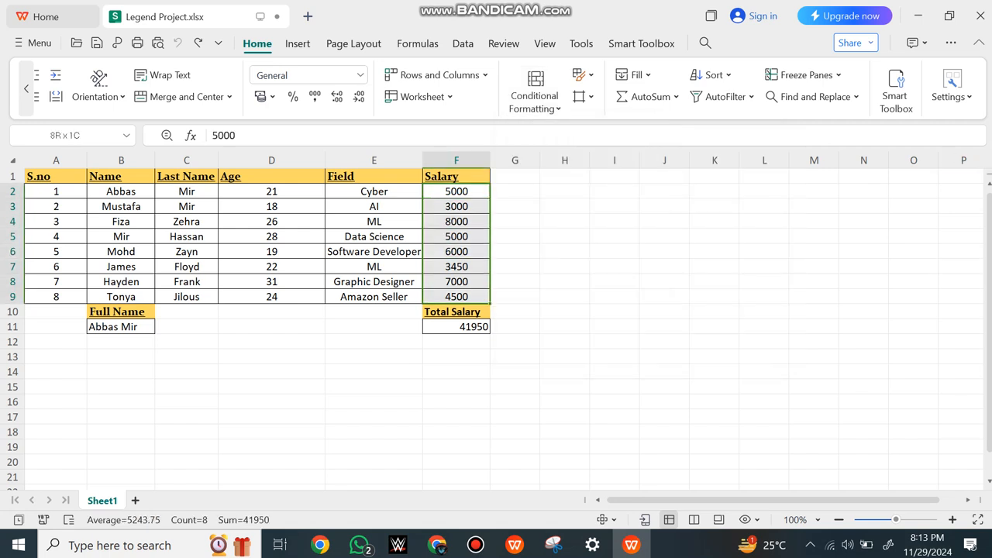
{"action": "left_click", "coordinate": [535, 94]}
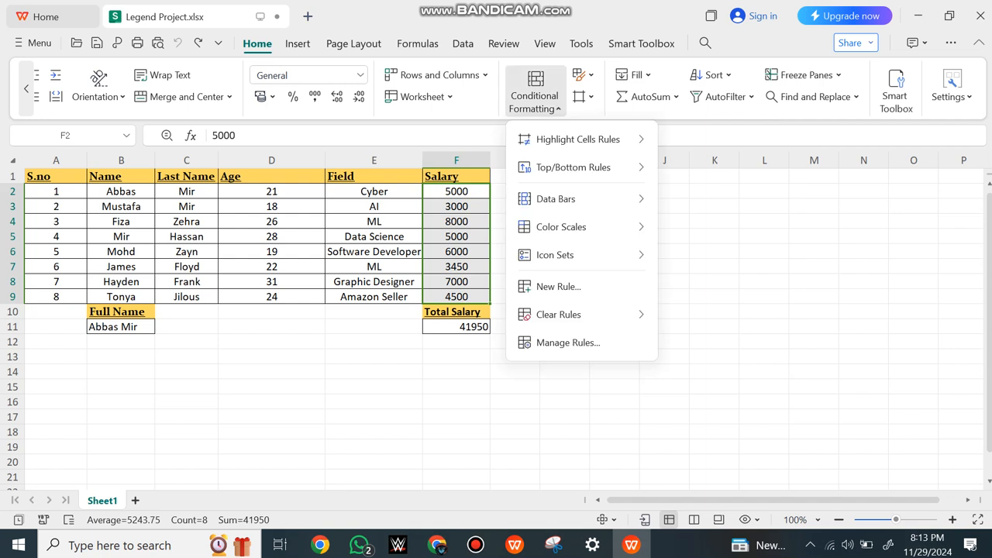
{"action": "mouse_move", "coordinate": [577, 139]}
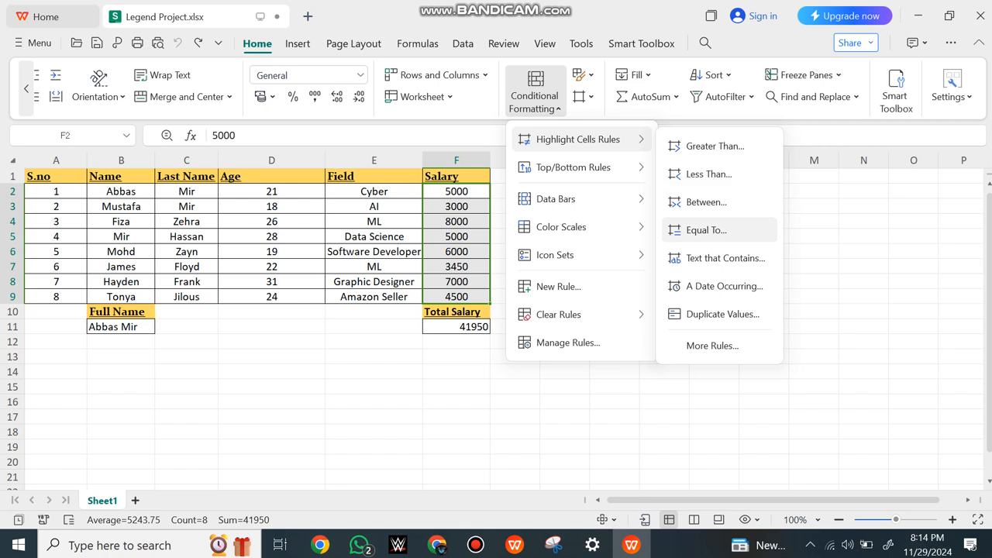
{"action": "left_click", "coordinate": [705, 230]}
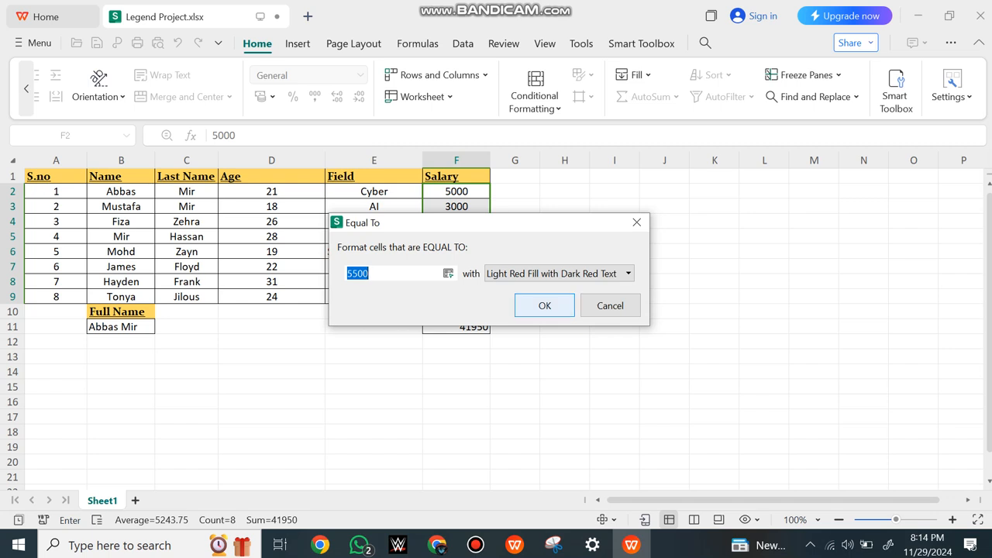
{"action": "left_click", "coordinate": [545, 306]}
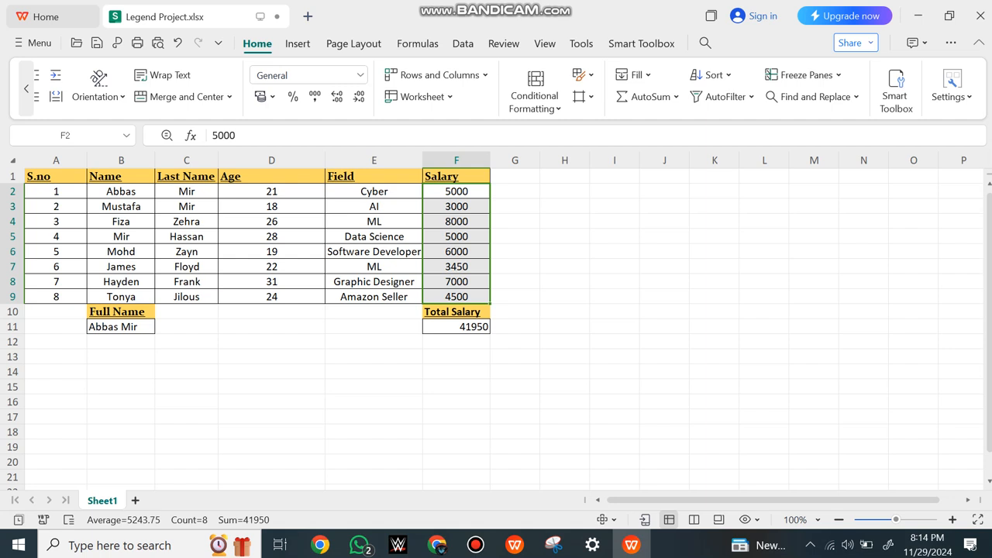
{"action": "left_click", "coordinate": [565, 252]}
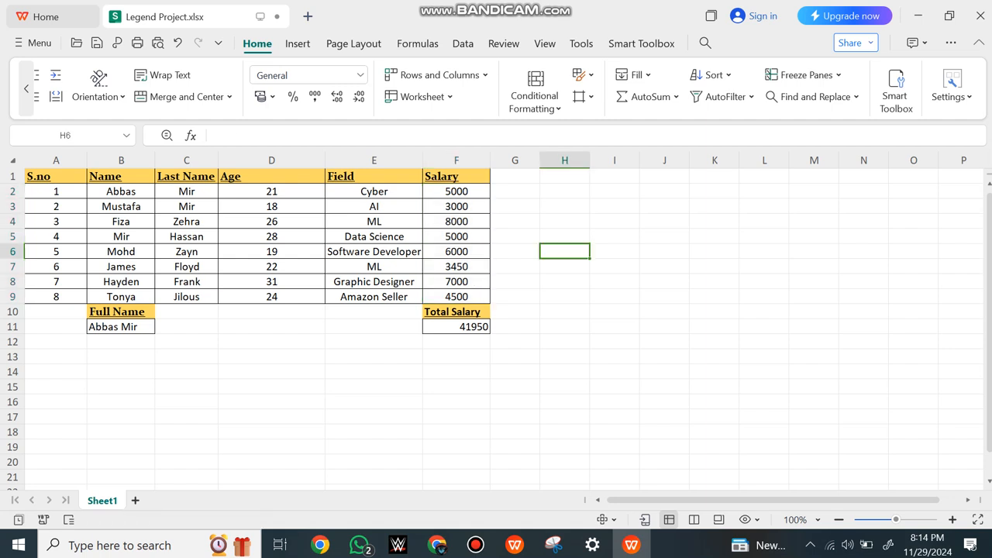
Try to highlight salaries equal to 4500 in F2:F9 with Light Red Fill with Dark Red Text
{"action": "left_click_drag", "start_coordinate": [457, 191], "coordinate": [456, 297]}
{"action": "left_click", "coordinate": [535, 92]}
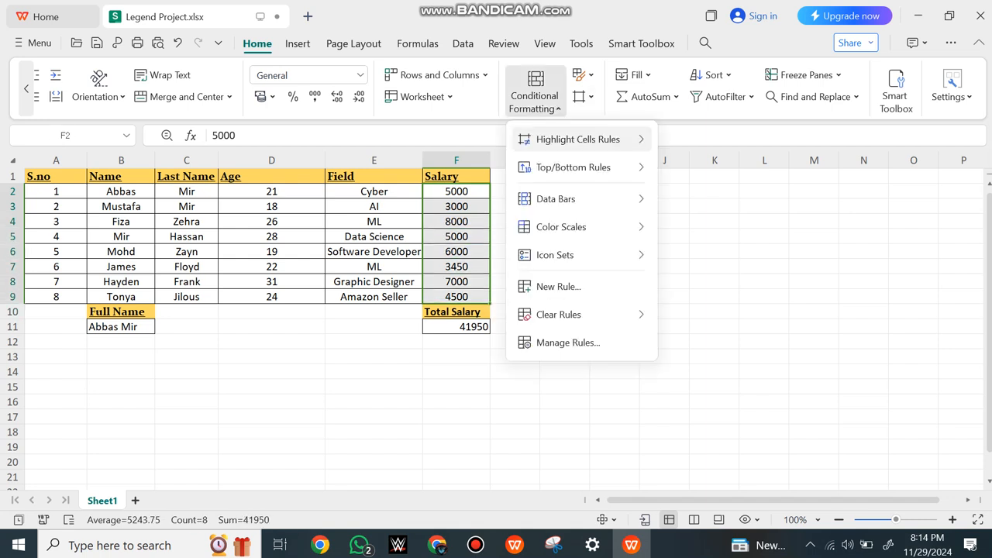
{"action": "mouse_move", "coordinate": [578, 138]}
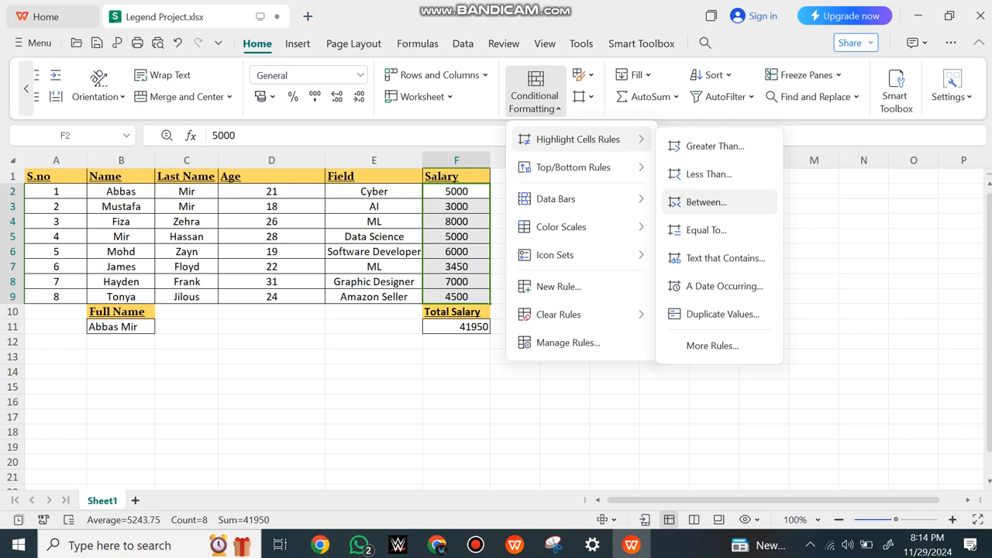
{"action": "left_click", "coordinate": [706, 231]}
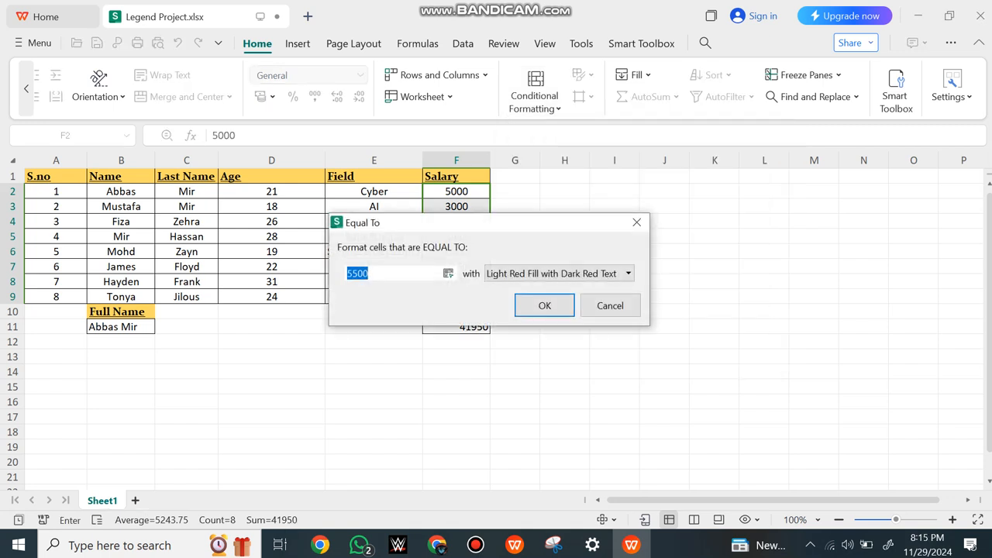
{"action": "key", "text": "BackSpace"}
{"action": "type", "text": "4500"}
{"action": "key", "text": "Return"}
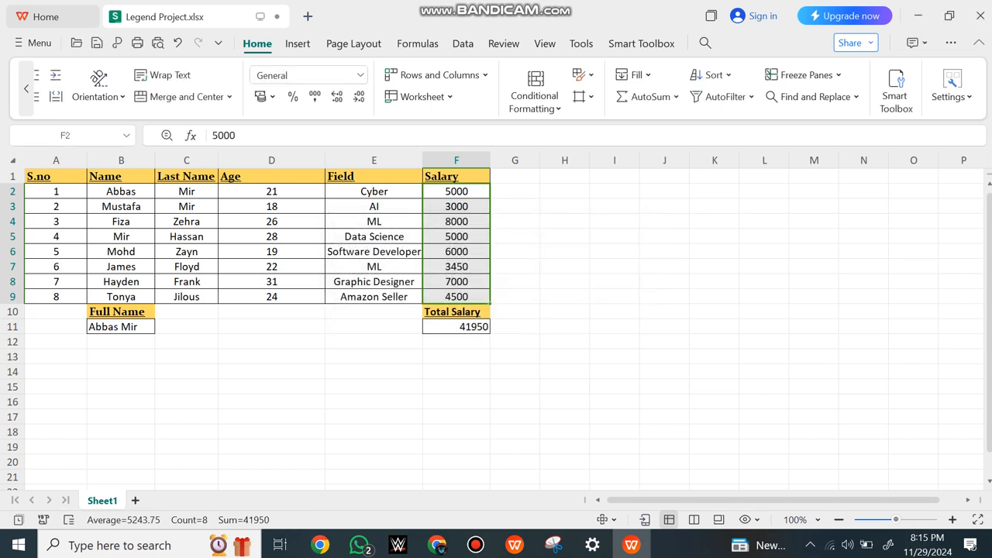
Apply an Equal To highlight rule for 4500 to the salary cells F2:F9 with Light Red Fill with Dark Red Text
{"action": "left_click", "coordinate": [534, 91]}
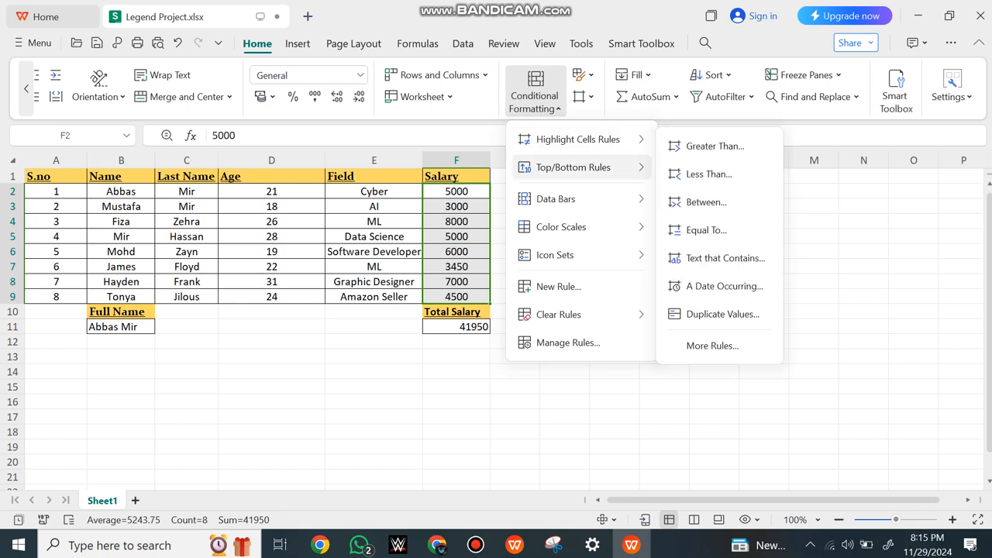
{"action": "left_click", "coordinate": [707, 230]}
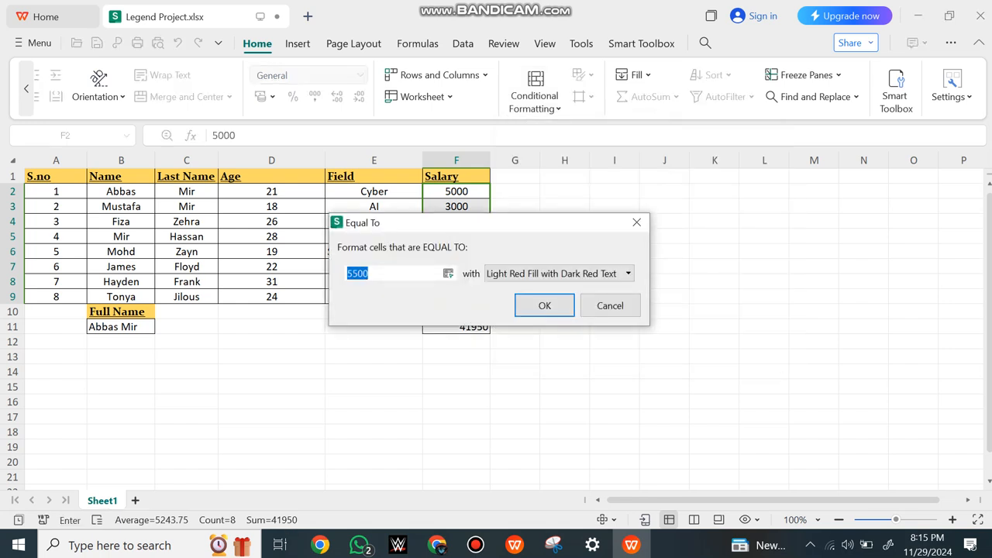
{"action": "type", "text": "4500"}
{"action": "key", "text": "Return"}
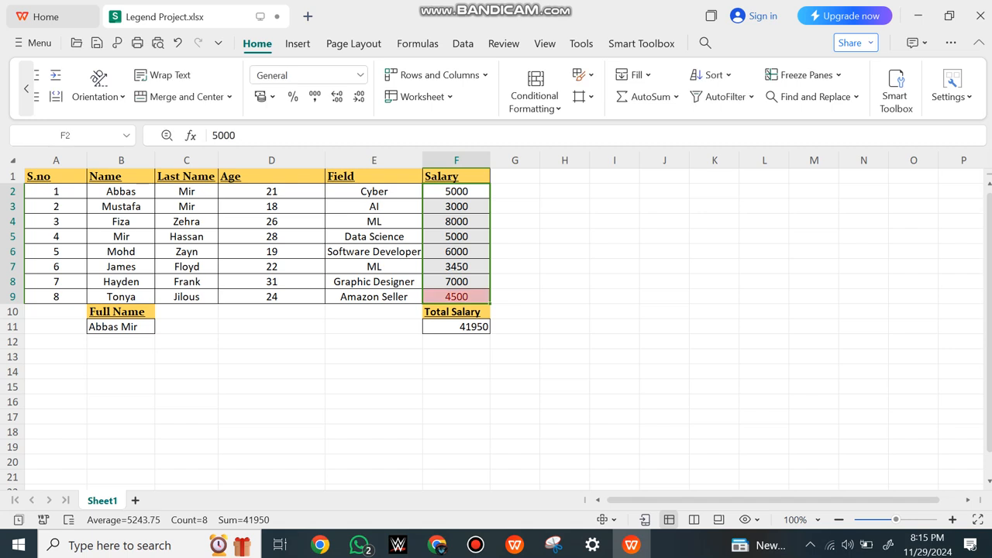
{"action": "left_click", "coordinate": [456, 297]}
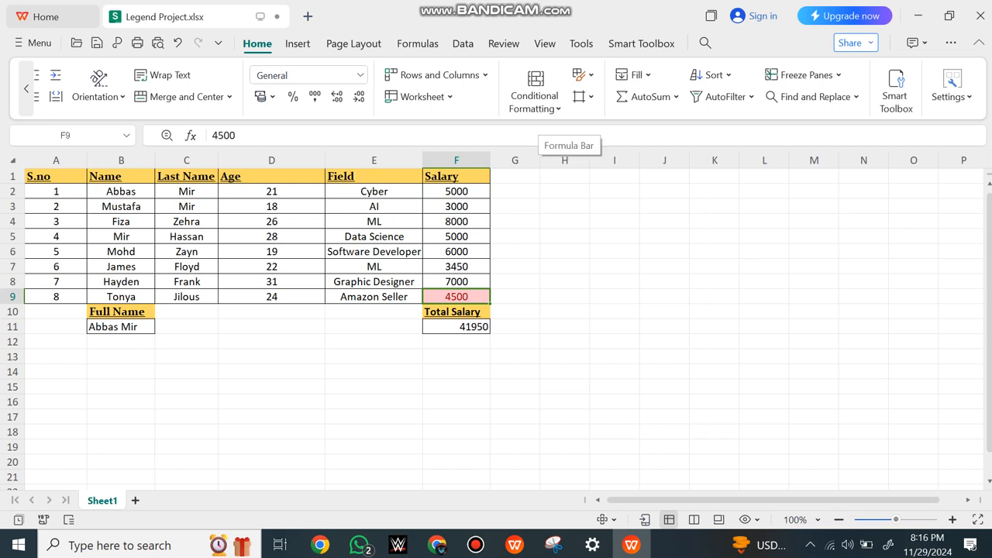
Add an Equal To highlight rule for 1 to the ages in D2:D9 with Light Red Fill with Dark Red Text
{"action": "left_click_drag", "start_coordinate": [272, 191], "coordinate": [272, 297]}
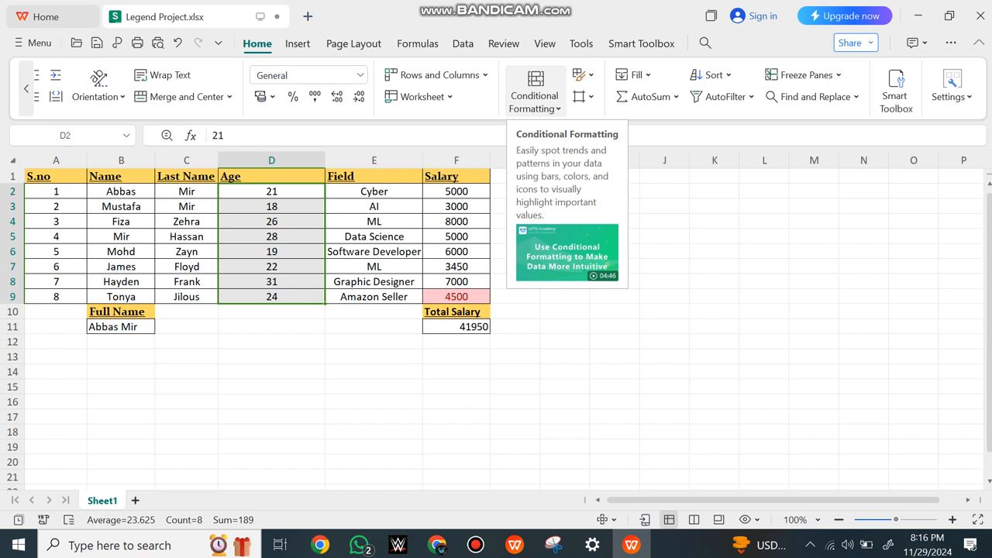
{"action": "left_click", "coordinate": [535, 93]}
{"action": "mouse_move", "coordinate": [578, 140]}
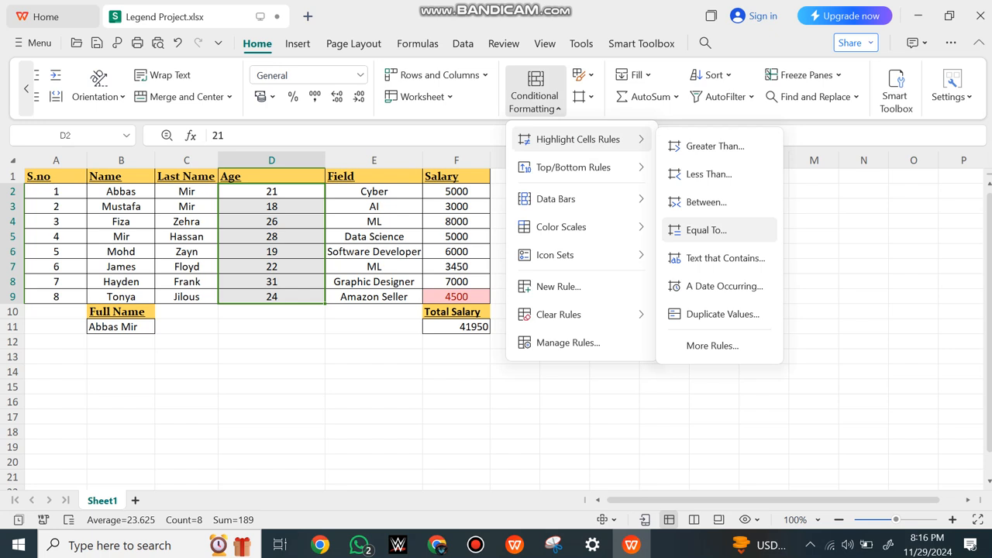
{"action": "left_click", "coordinate": [705, 231]}
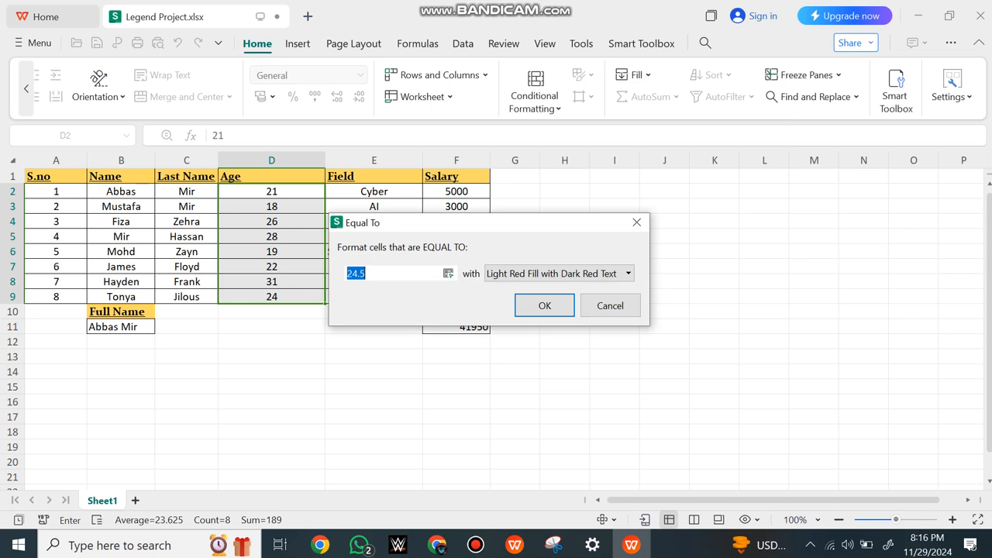
{"action": "key", "text": "BackSpace"}
{"action": "type", "text": "15"}
{"action": "key", "text": "Return"}
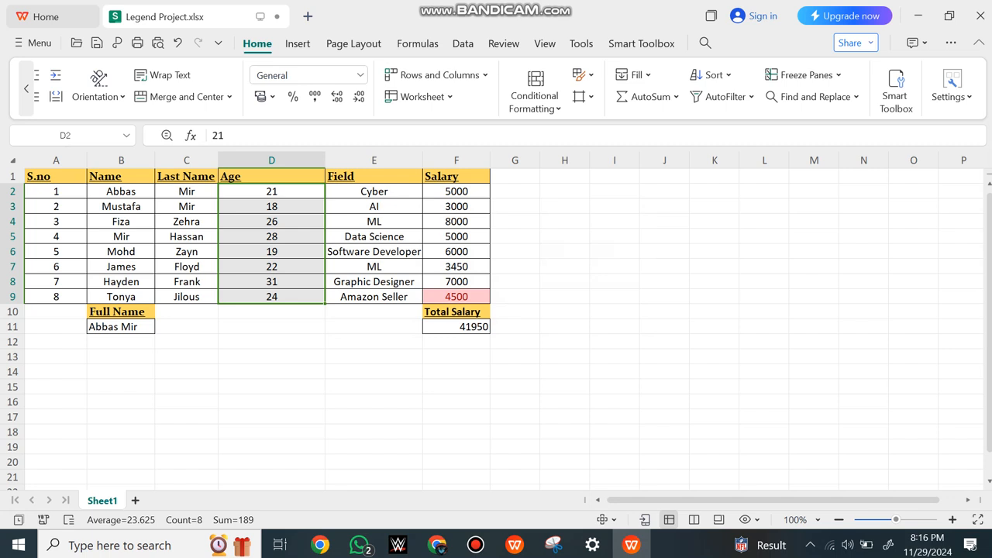
Add an Equal To highlight rule for 17 to the ages in D2:D9 with Light Red Fill with Dark Red Text
{"action": "left_click", "coordinate": [271, 207]}
{"action": "left_click_drag", "start_coordinate": [271, 191], "coordinate": [271, 296]}
{"action": "left_click", "coordinate": [535, 89]}
{"action": "mouse_move", "coordinate": [577, 140]}
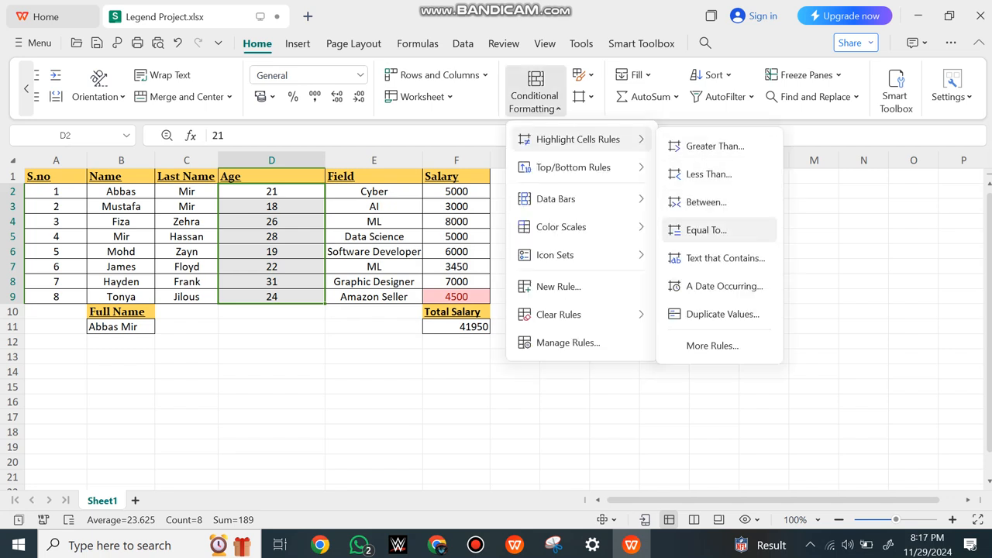
{"action": "left_click", "coordinate": [706, 230]}
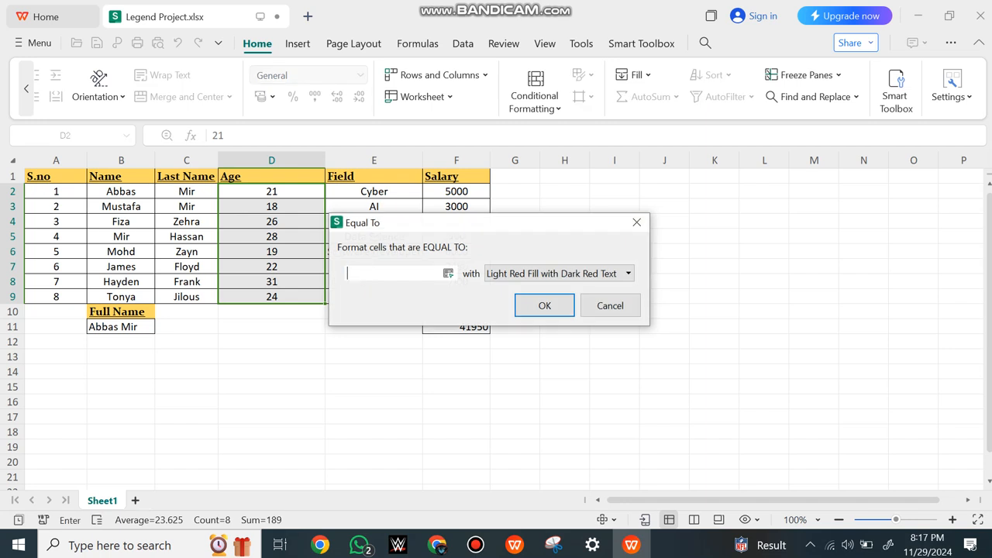
{"action": "type", "text": "17"}
{"action": "key", "text": "Return"}
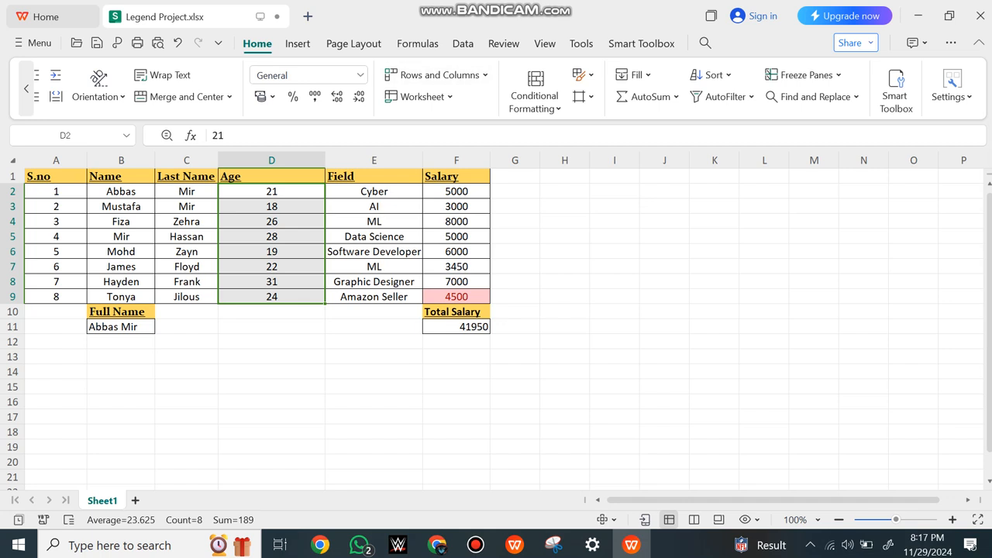
Highlight ages equal to 24 in D2:D9 with Light Red Fill with Dark Red Text and deselect the range
{"action": "left_click", "coordinate": [534, 95]}
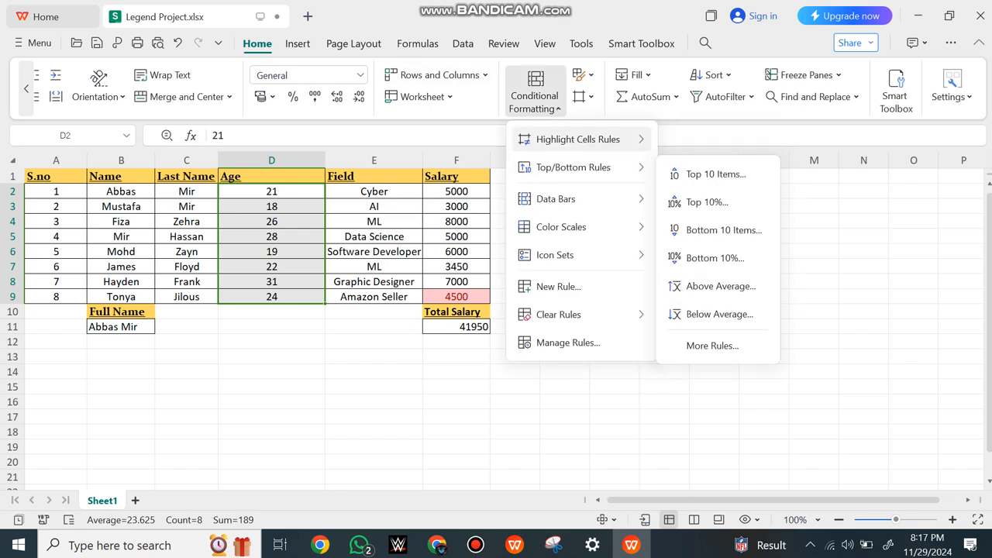
{"action": "mouse_move", "coordinate": [578, 140]}
{"action": "left_click", "coordinate": [720, 231]}
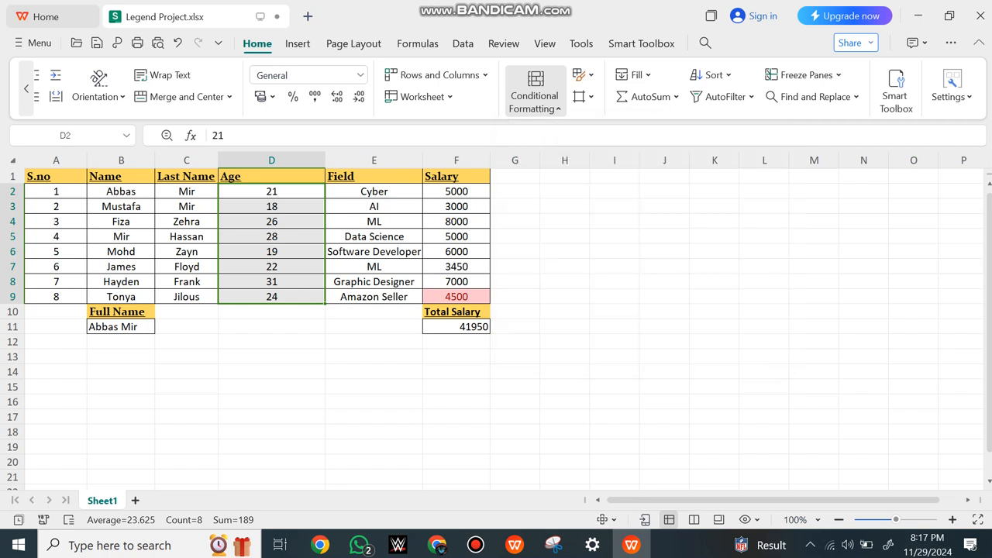
{"action": "key", "text": "BackSpace"}
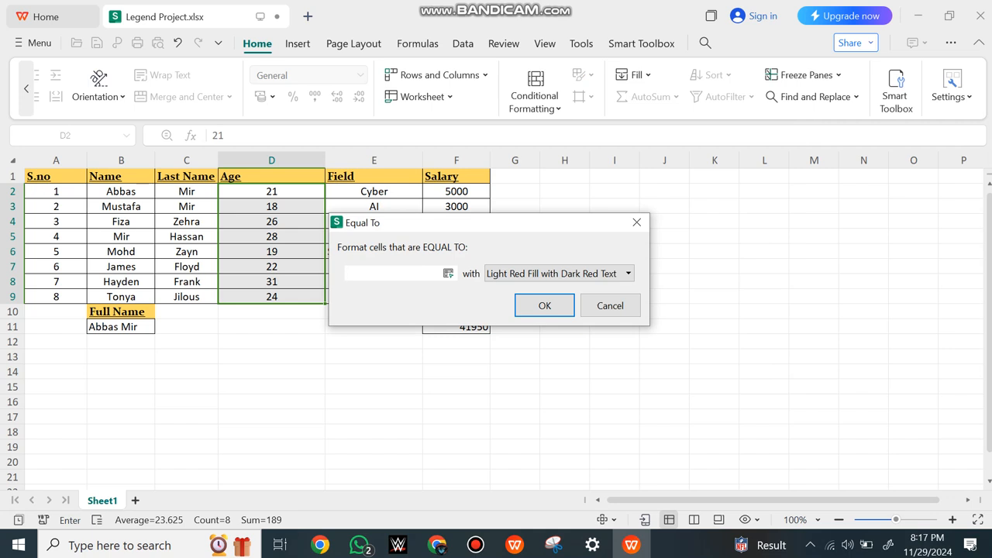
{"action": "type", "text": "24"}
{"action": "key", "text": "Return"}
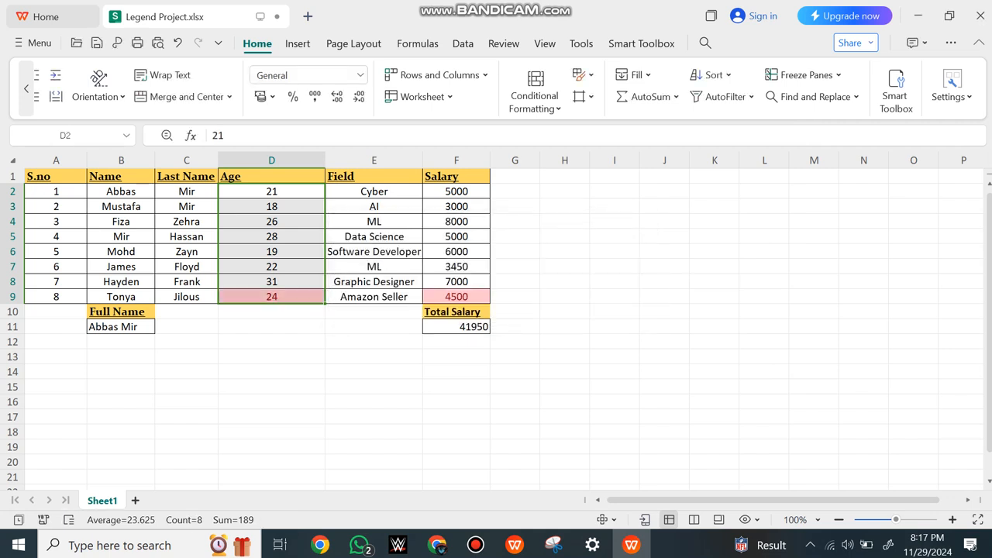
{"action": "left_click", "coordinate": [271, 328]}
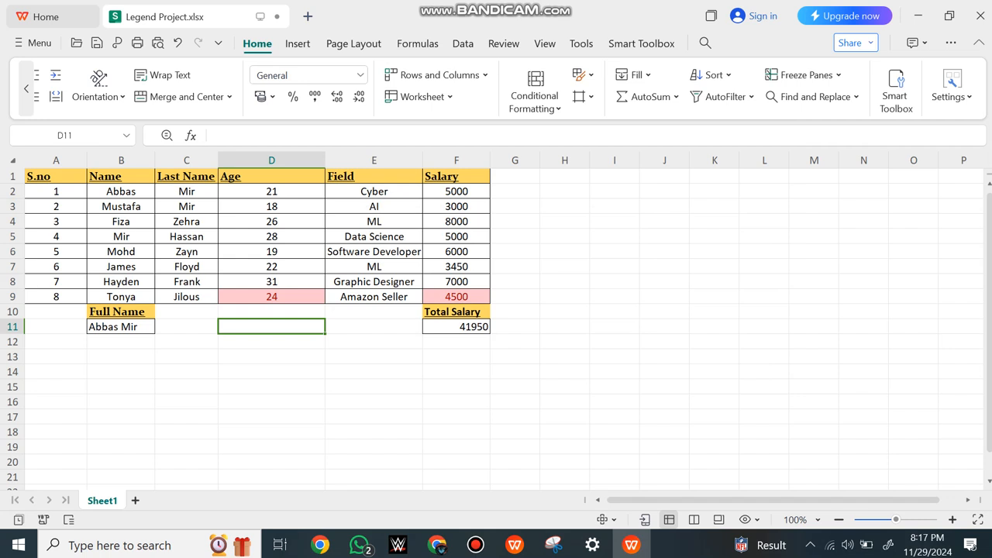